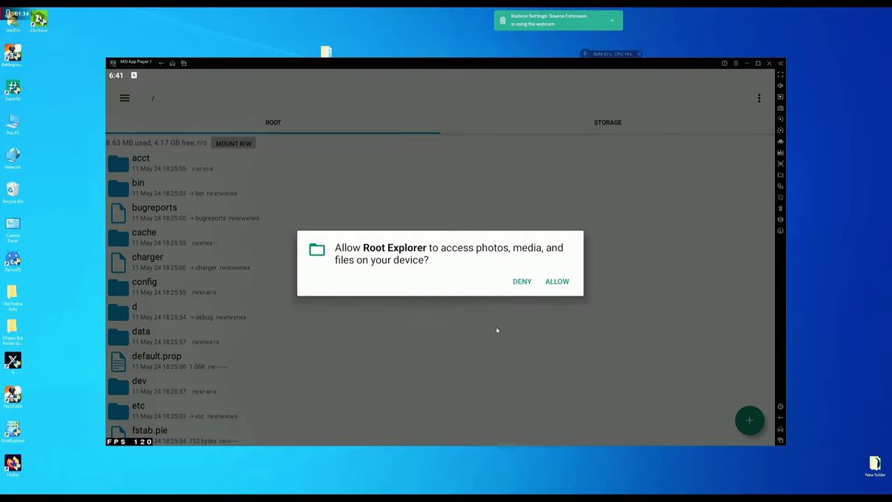
Step: Allow Root Explorer to access photos, media and files on the device, and remove it from the recent apps
{"action": "left_click", "coordinate": [557, 282]}
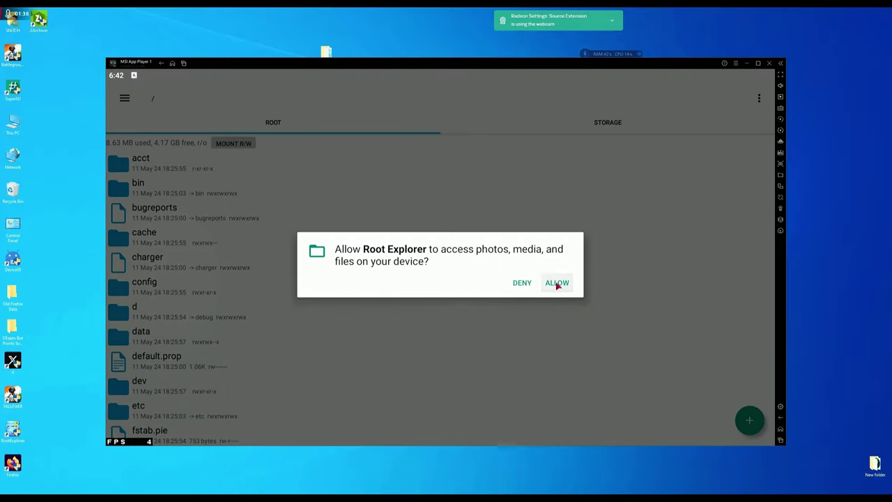
{"action": "left_click", "coordinate": [560, 313]}
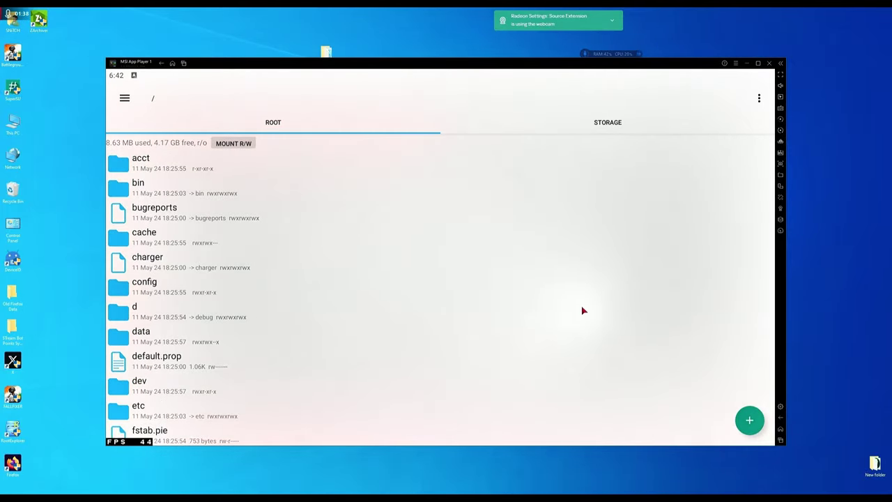
{"action": "left_click", "coordinate": [781, 440]}
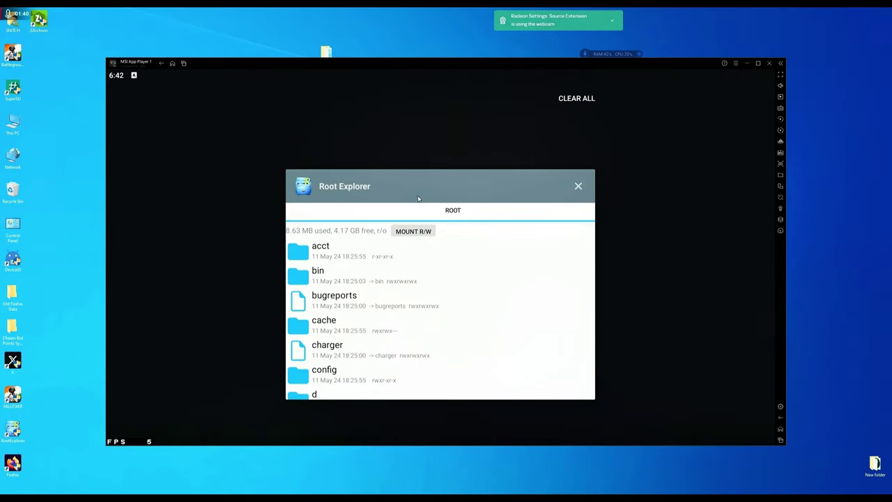
{"action": "left_click", "coordinate": [578, 185]}
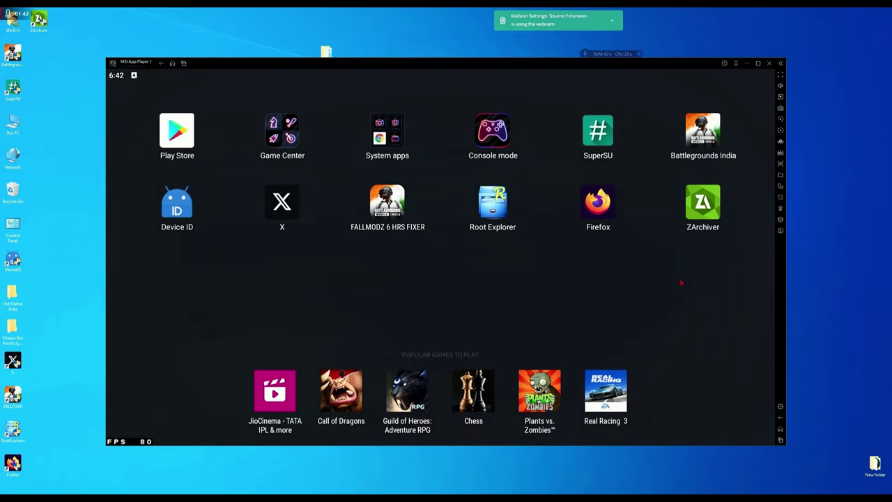
Step: Launch Battlegrounds India, grant it storage access to photos, media and files, and check the recent apps
{"action": "left_click", "coordinate": [701, 132]}
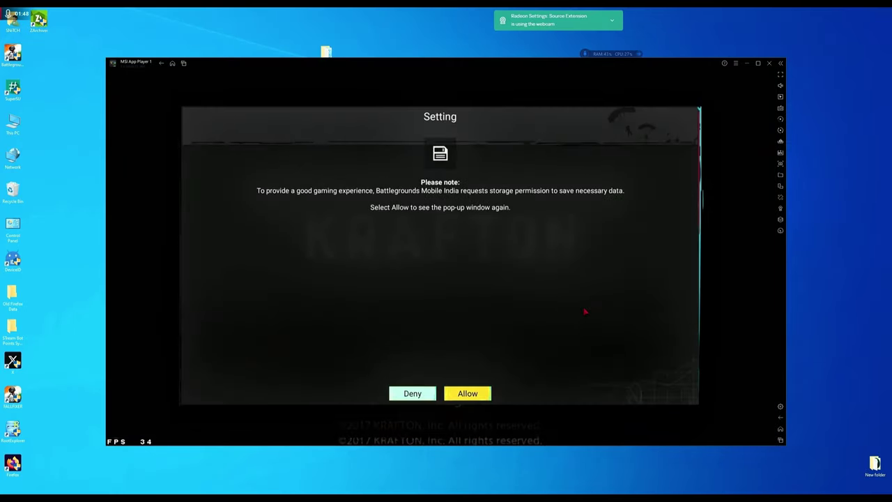
{"action": "left_click", "coordinate": [472, 388]}
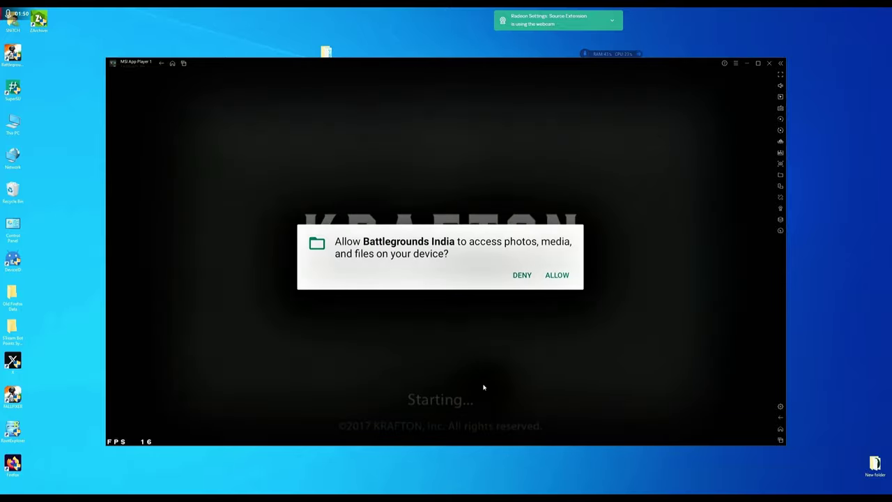
{"action": "left_click", "coordinate": [566, 277]}
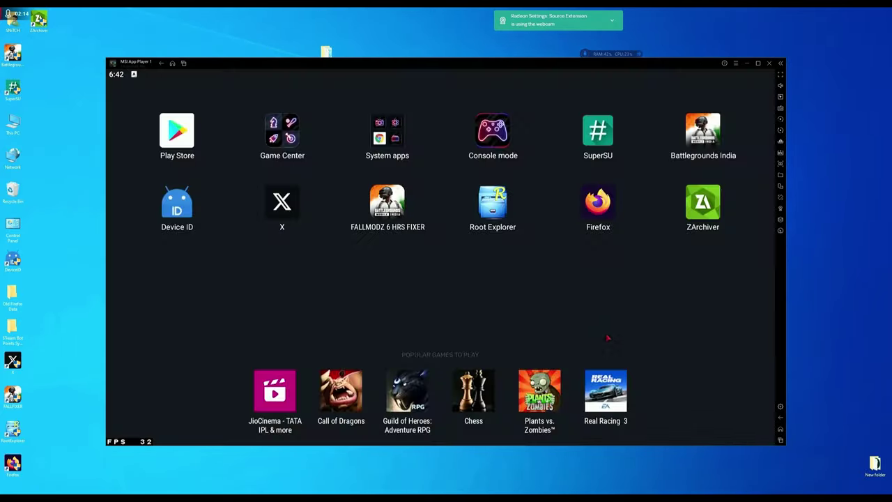
{"action": "left_click", "coordinate": [782, 442]}
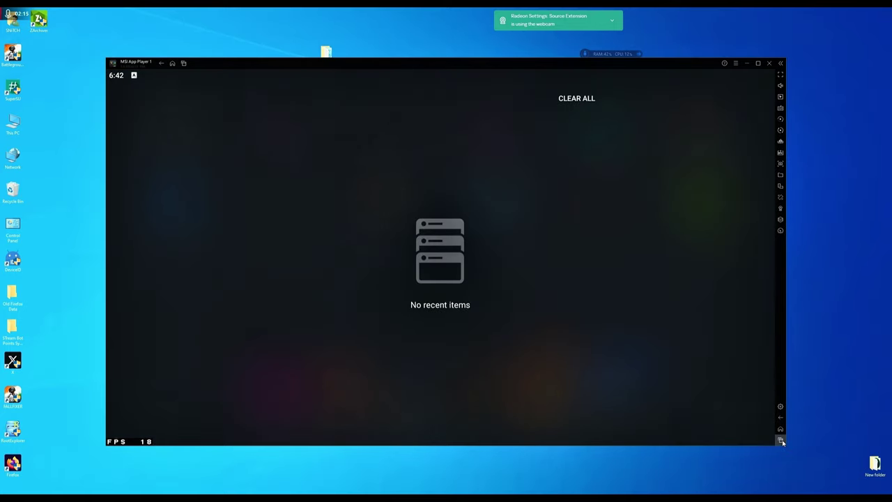
{"action": "left_click", "coordinate": [650, 315]}
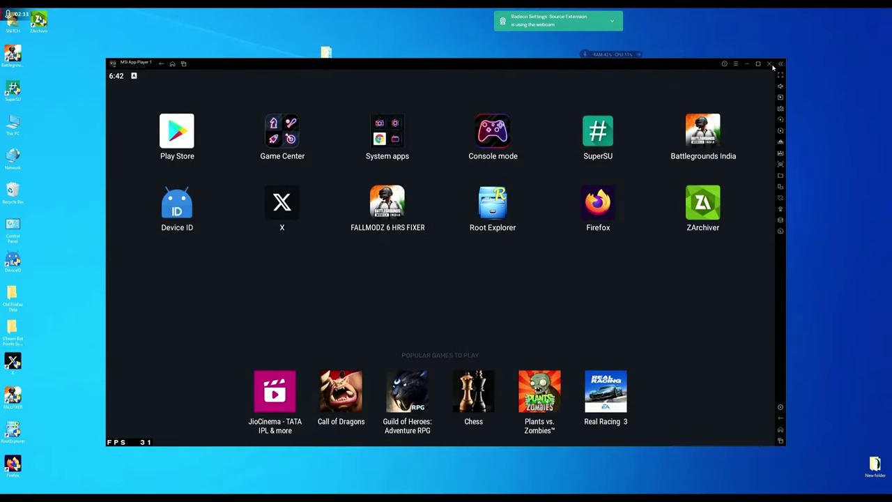
Step: Exit MSI App Player 1 and start it again from the desktop
{"action": "left_click", "coordinate": [770, 63]}
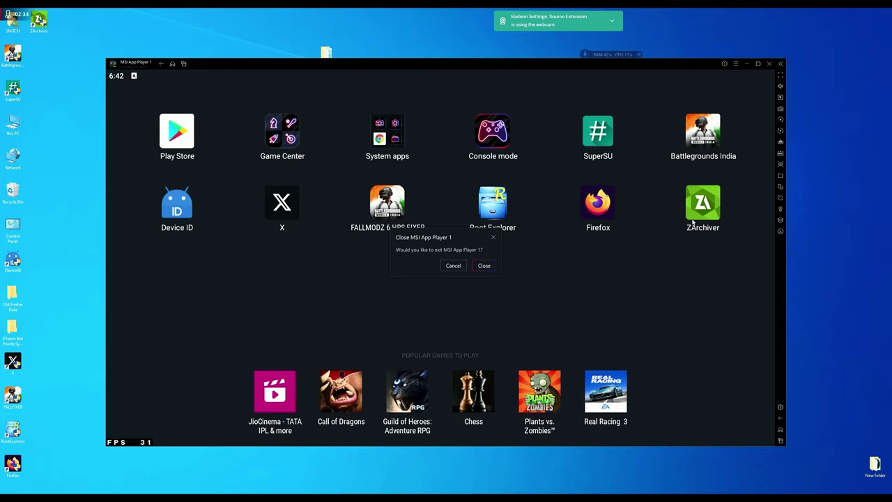
{"action": "left_click", "coordinate": [484, 266]}
{"action": "right_click", "coordinate": [499, 284]}
{"action": "left_click", "coordinate": [522, 313]}
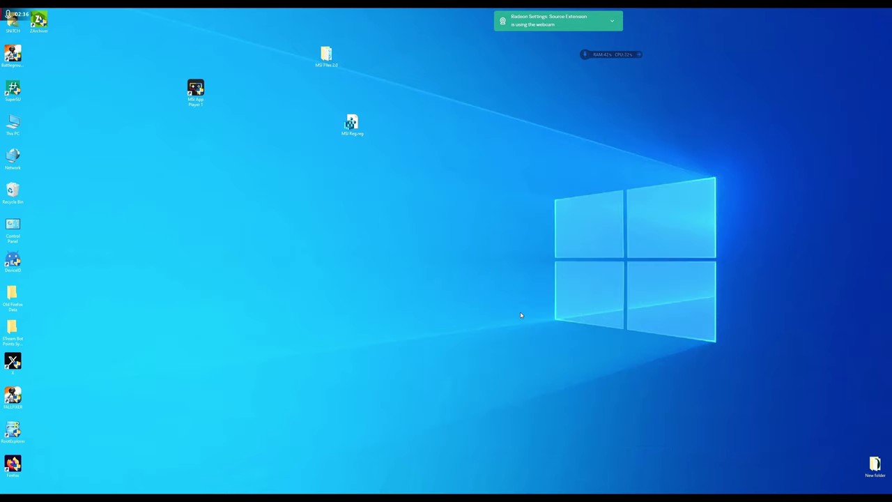
{"action": "double_click", "coordinate": [194, 90]}
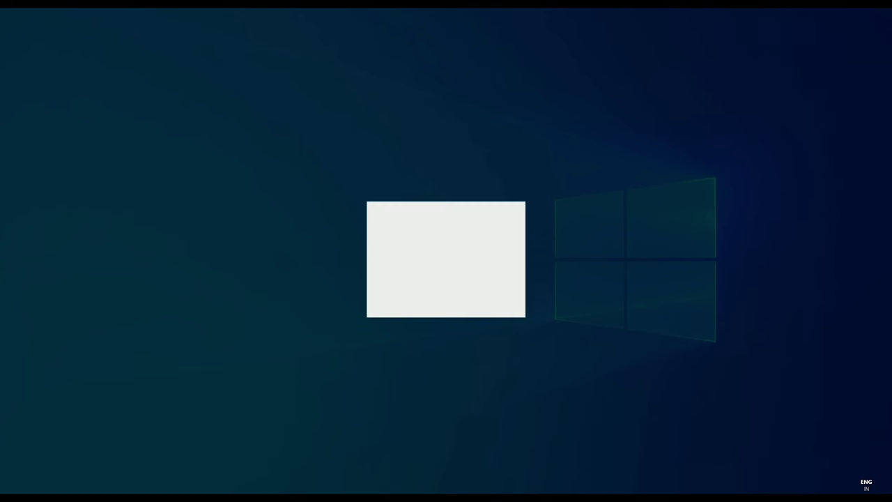
{"action": "left_click", "coordinate": [419, 305]}
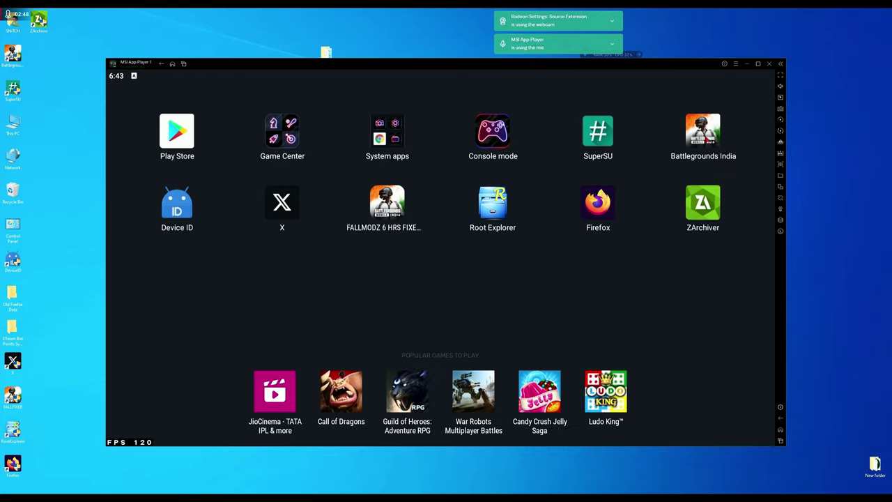
Step: Launch Battlegrounds India in a maximized emulator window and dismiss the webcam and microphone notifications
{"action": "left_click", "coordinate": [704, 134]}
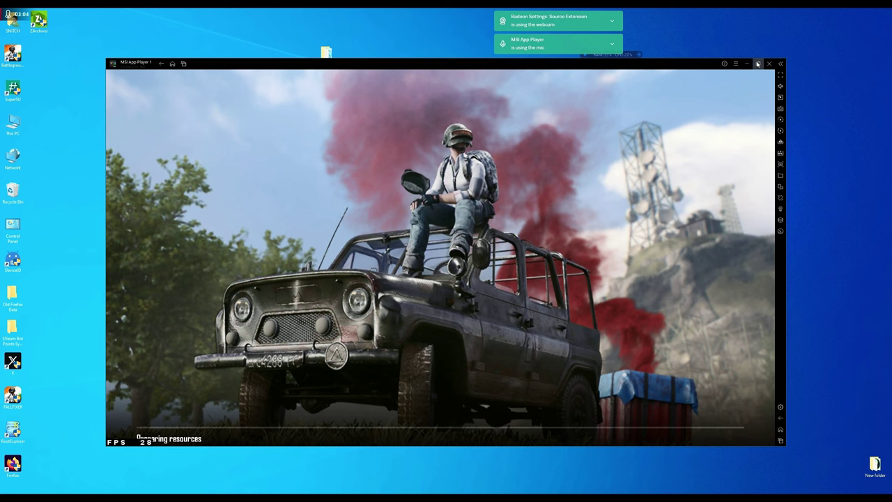
{"action": "left_click", "coordinate": [758, 64]}
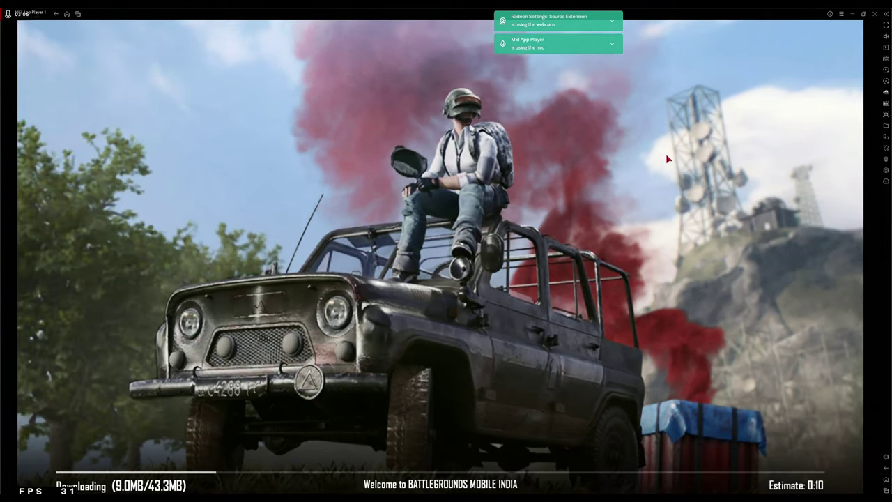
{"action": "left_click", "coordinate": [612, 21]}
{"action": "left_click", "coordinate": [544, 41]}
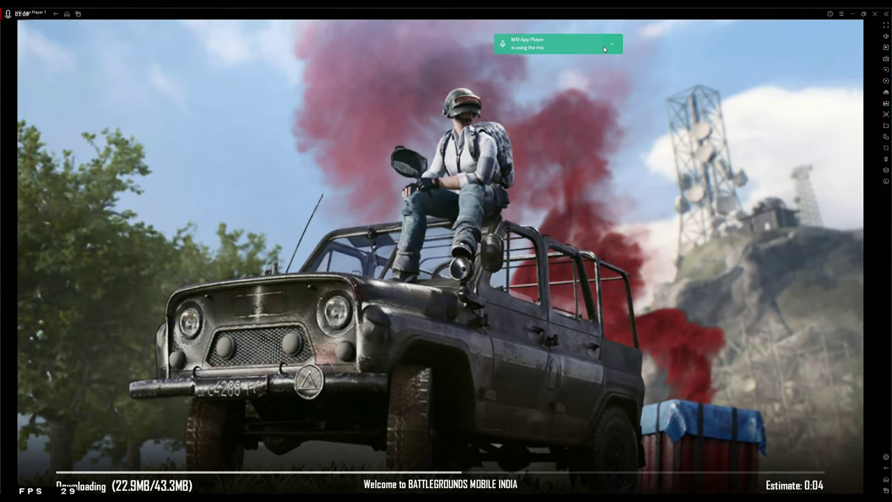
{"action": "left_click", "coordinate": [612, 43]}
{"action": "left_click", "coordinate": [551, 63]}
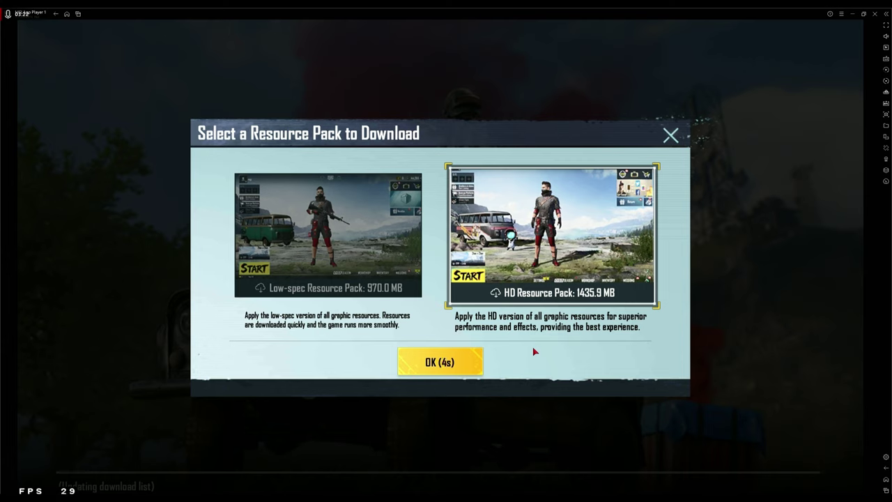
Step: Download the HD Resource Pack and restart the game to finish the update
{"action": "left_click", "coordinate": [470, 366]}
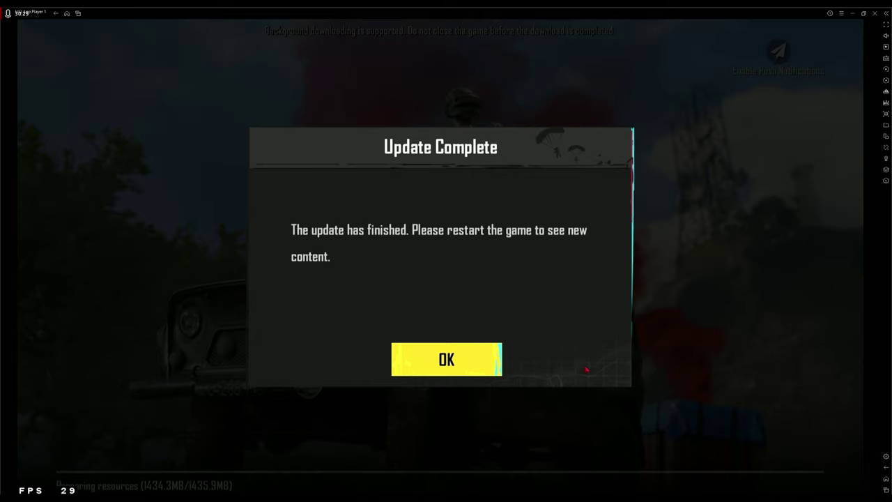
{"action": "left_click", "coordinate": [471, 365]}
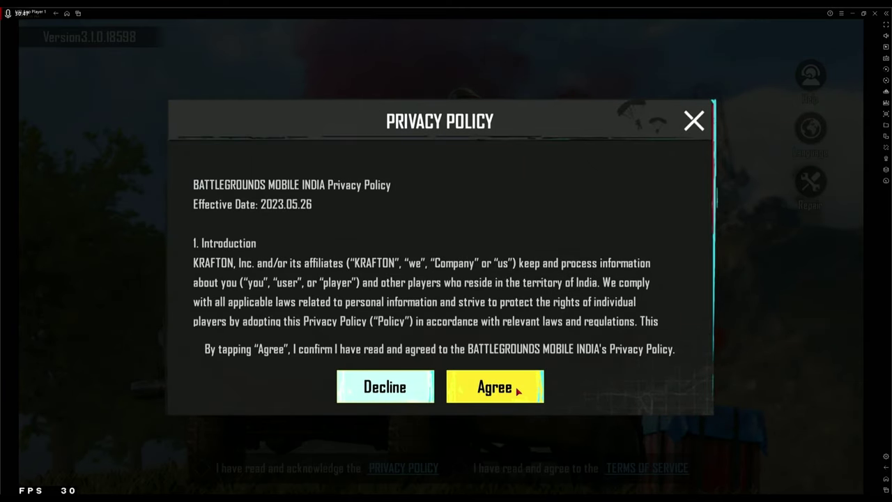
Step: Agree to the game's privacy policy and choose Google as the login method after viewing the additional login options
{"action": "left_click", "coordinate": [518, 392]}
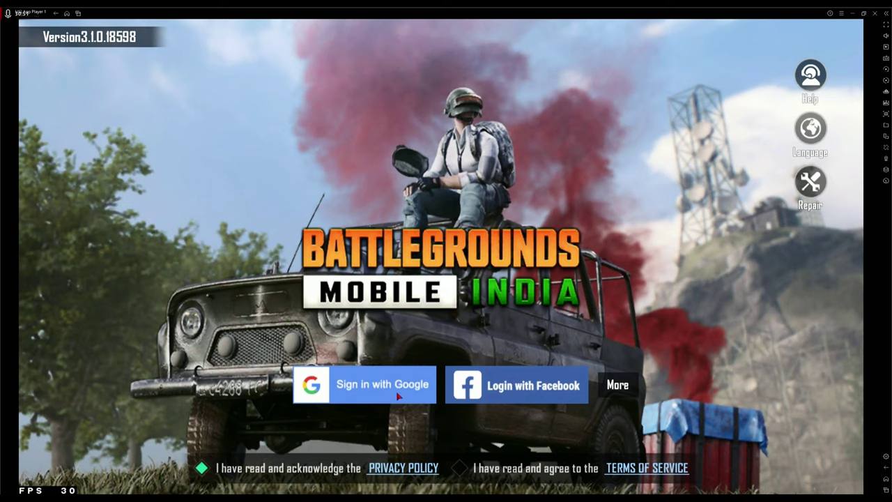
{"action": "left_click", "coordinate": [619, 388]}
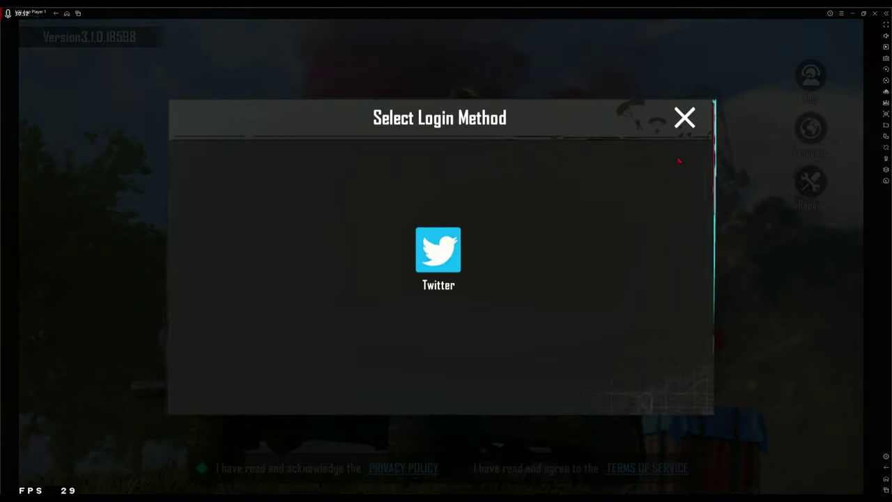
{"action": "left_click", "coordinate": [685, 127]}
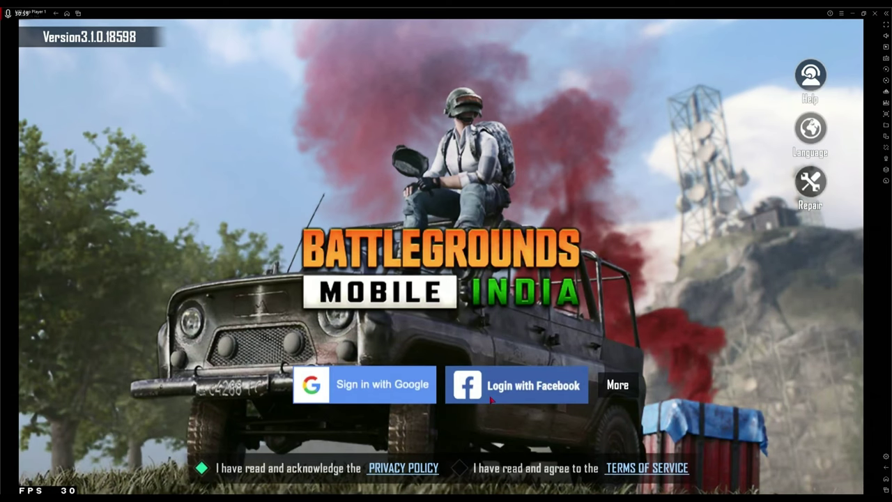
{"action": "left_click", "coordinate": [411, 389]}
{"action": "left_click", "coordinate": [492, 390]}
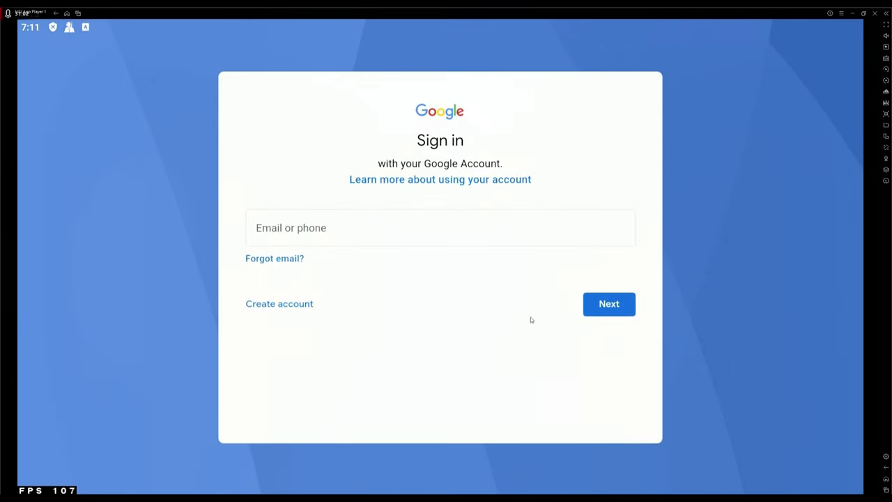
Step: Sign in to Google by entering the account's e-mail address and password
{"action": "left_click", "coordinate": [298, 230]}
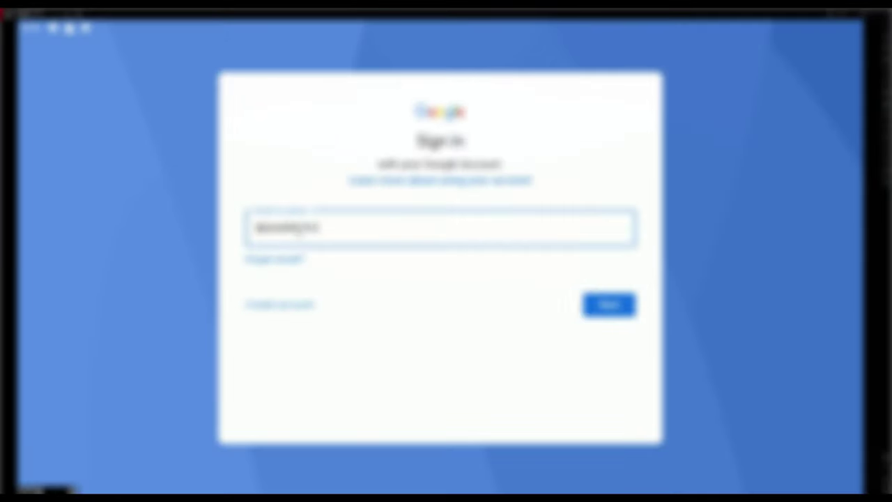
{"action": "type", "text": "@gmail.com"}
{"action": "key", "text": "Return"}
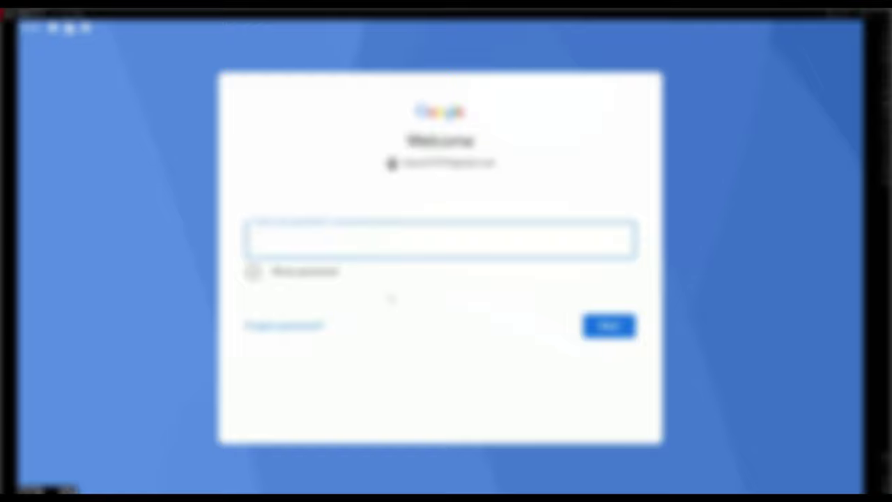
{"action": "type", "text": "••••"}
{"action": "key", "text": "Return"}
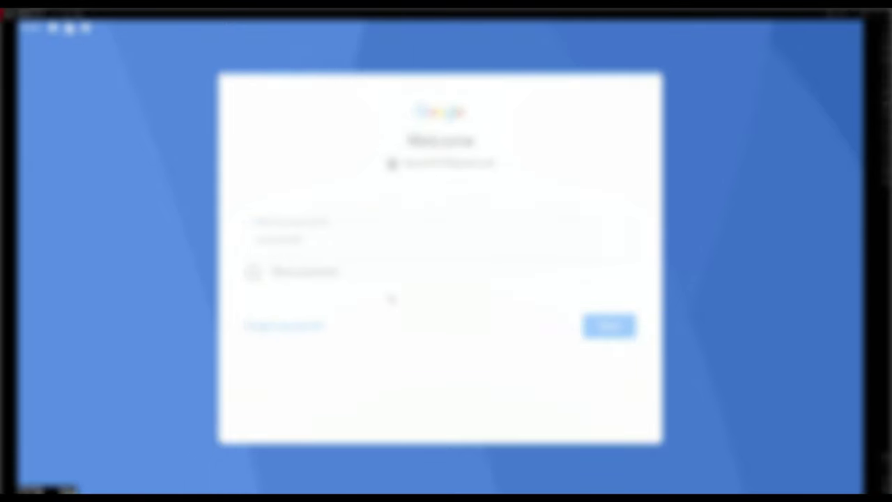